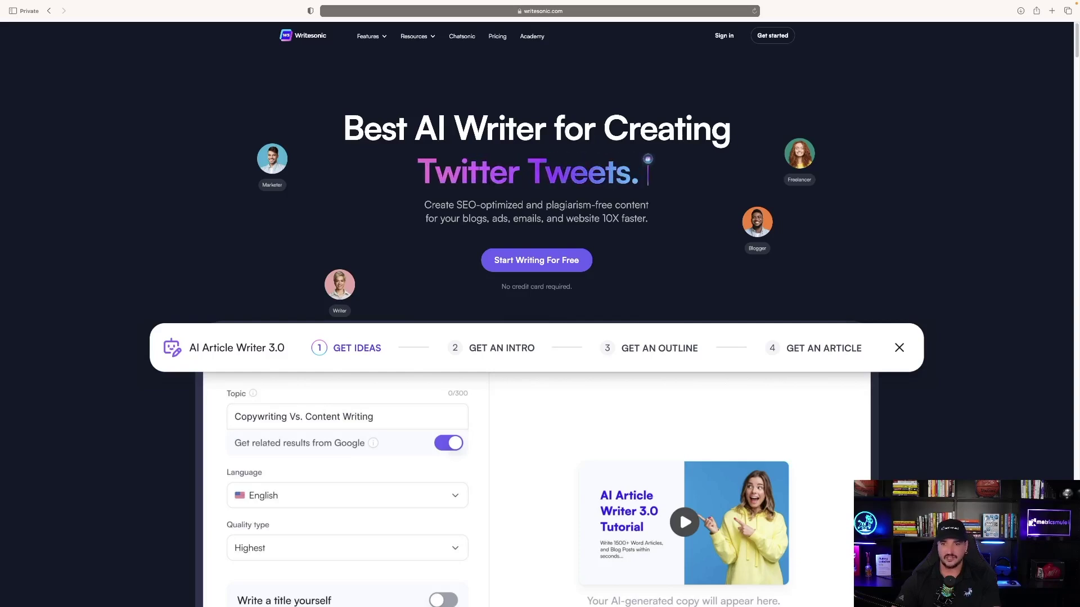
Step: Scroll the homepage past the features grid and Photosonic banner to the Chatsonic section
scroll(65, 211, down, 4)
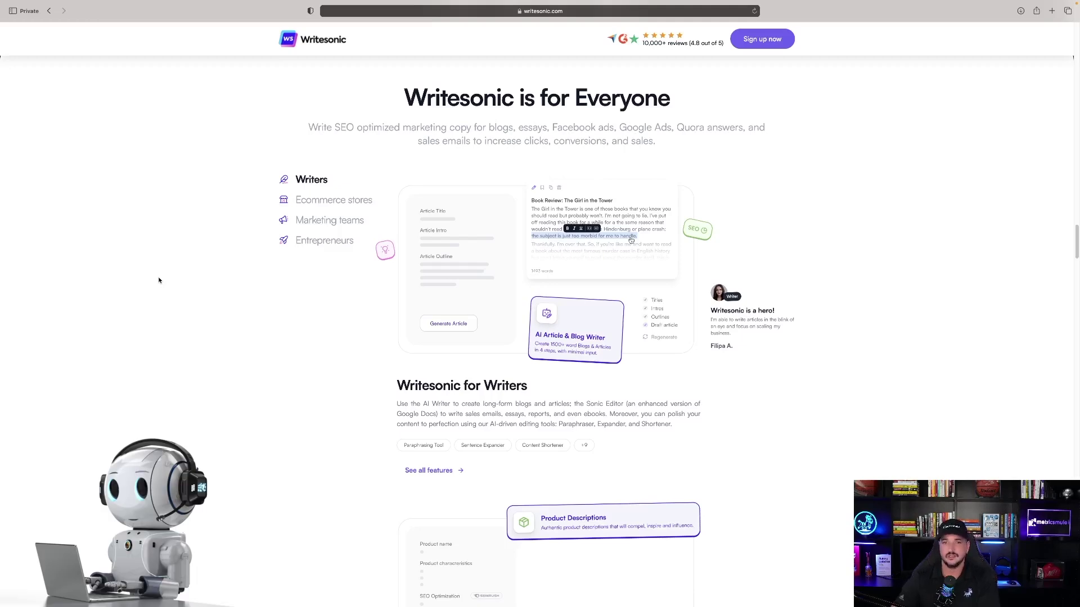
scroll(191, 212, down, 5)
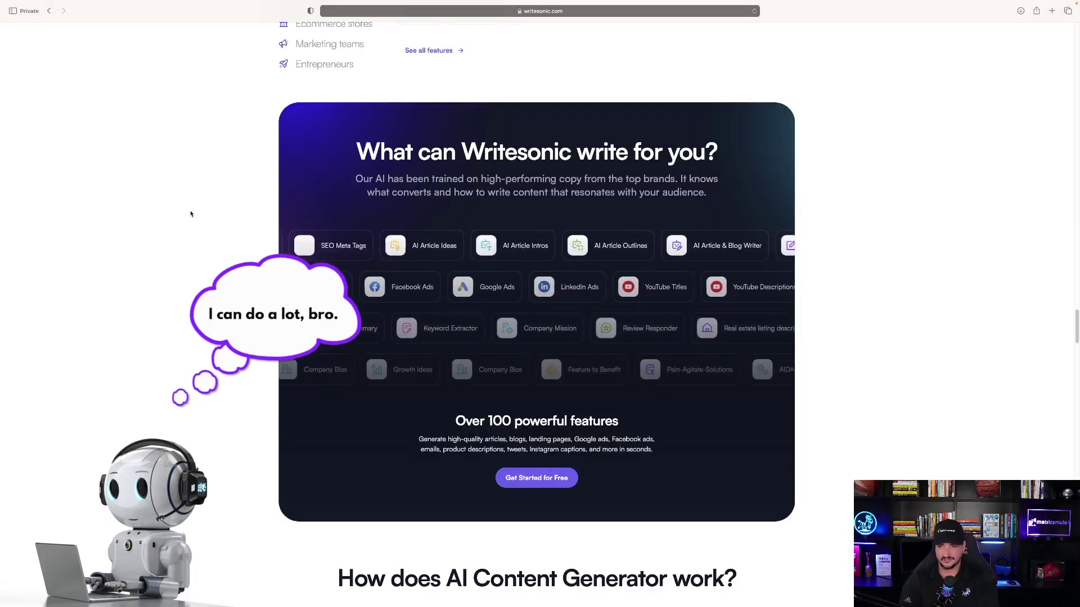
scroll(190, 212, down, 15)
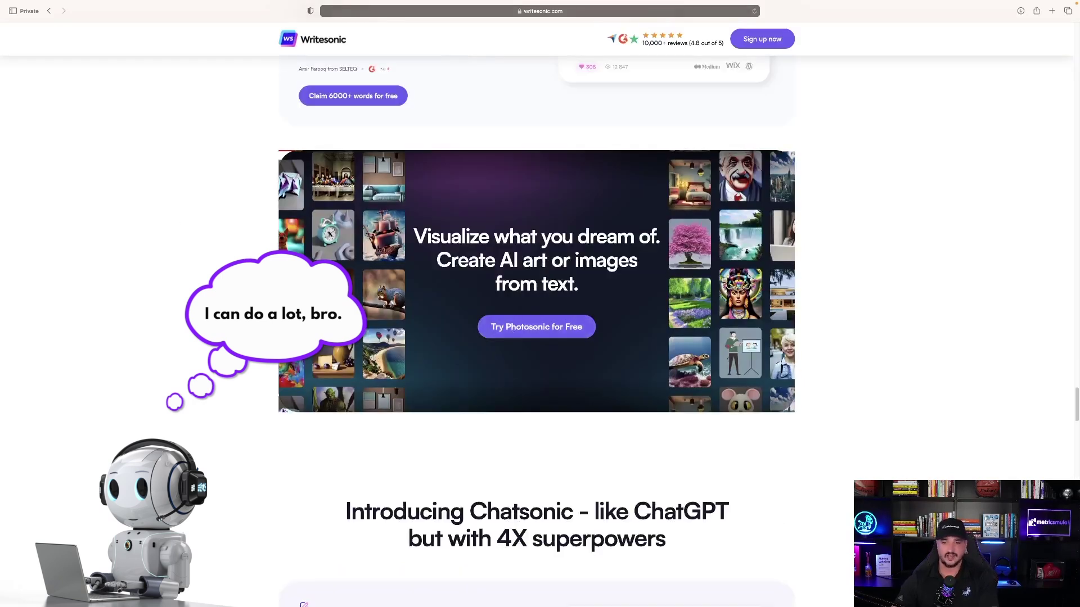
scroll(180, 253, down, 1)
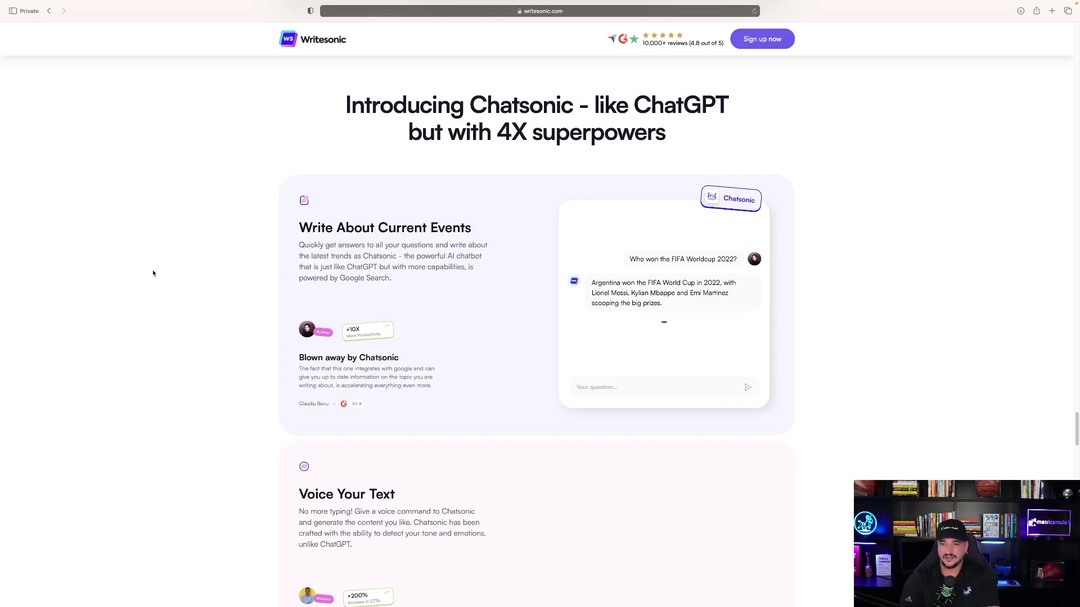
Step: Scroll further down the Writesonic homepage
scroll(153, 274, down, 6)
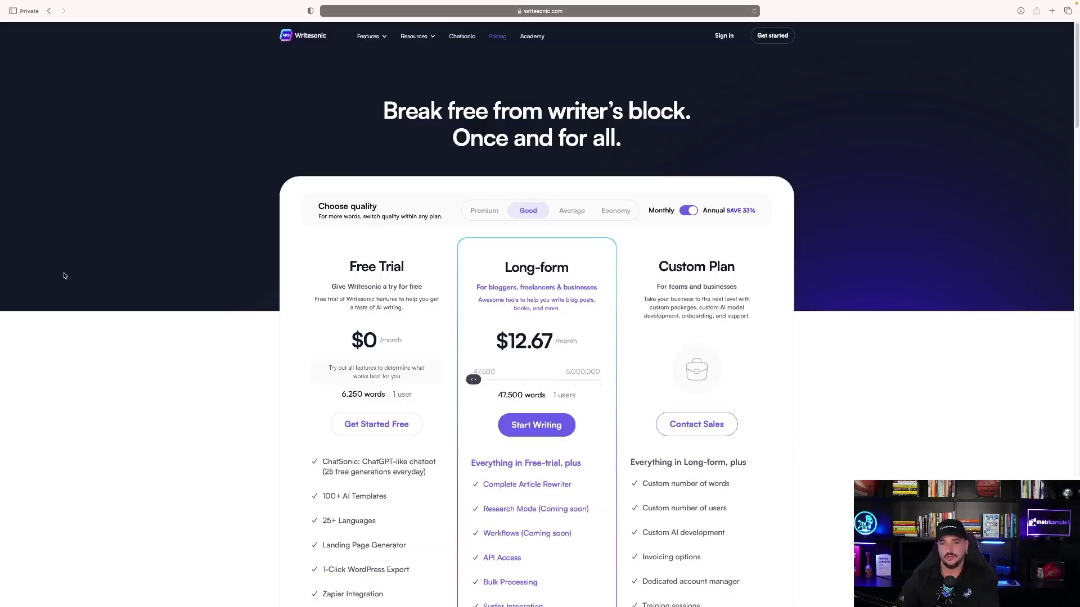
Step: Drag the Long-form word slider to preview the price at 875,000 words
scroll(65, 275, down, 1)
scroll(77, 302, down, 2)
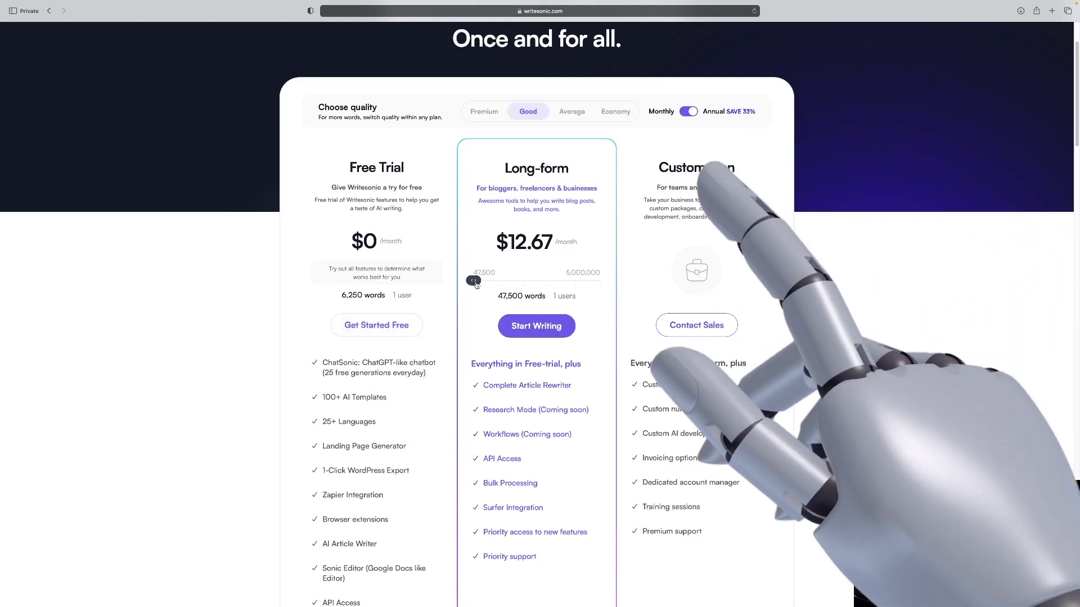
mouse_move(473, 281)
mouse_down()
mouse_move(548, 282)
mouse_move(478, 288)
mouse_up()
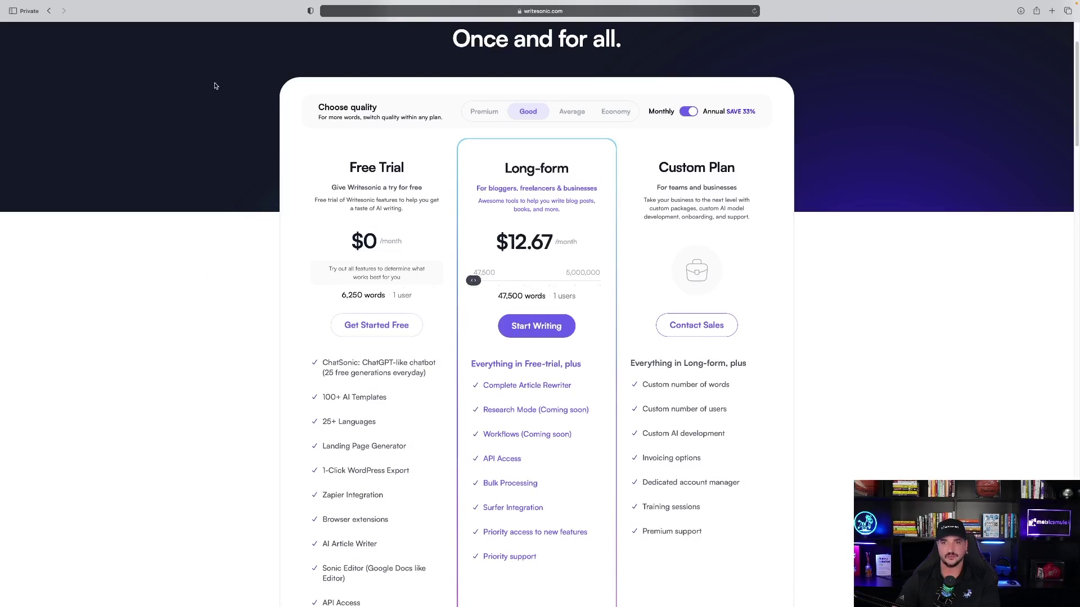
scroll(197, 112, up, 3)
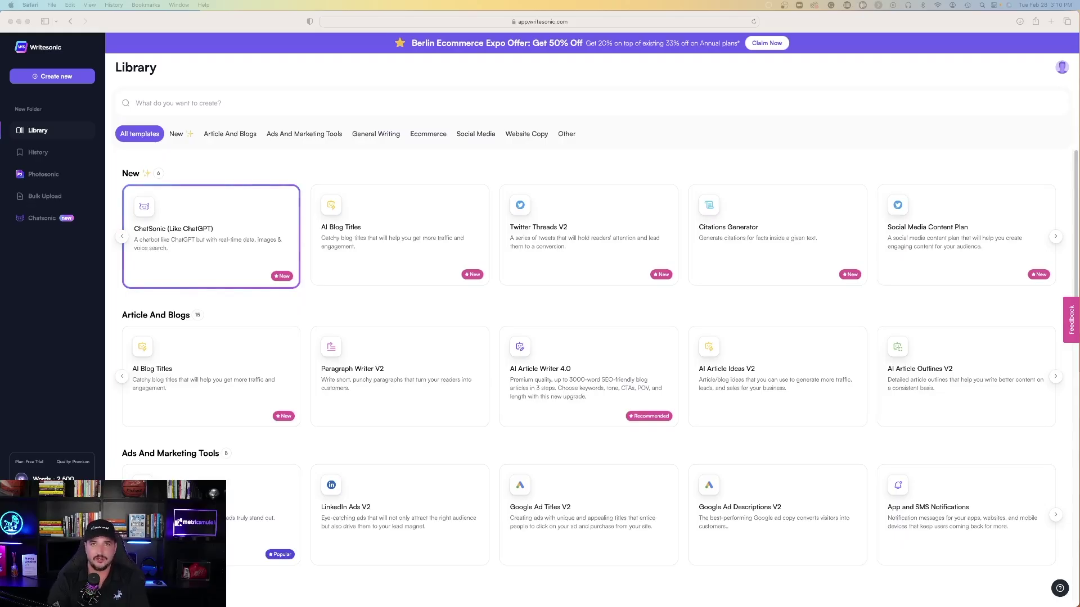
Step: Scroll through the Library's template categories in the browser window
click(233, 24)
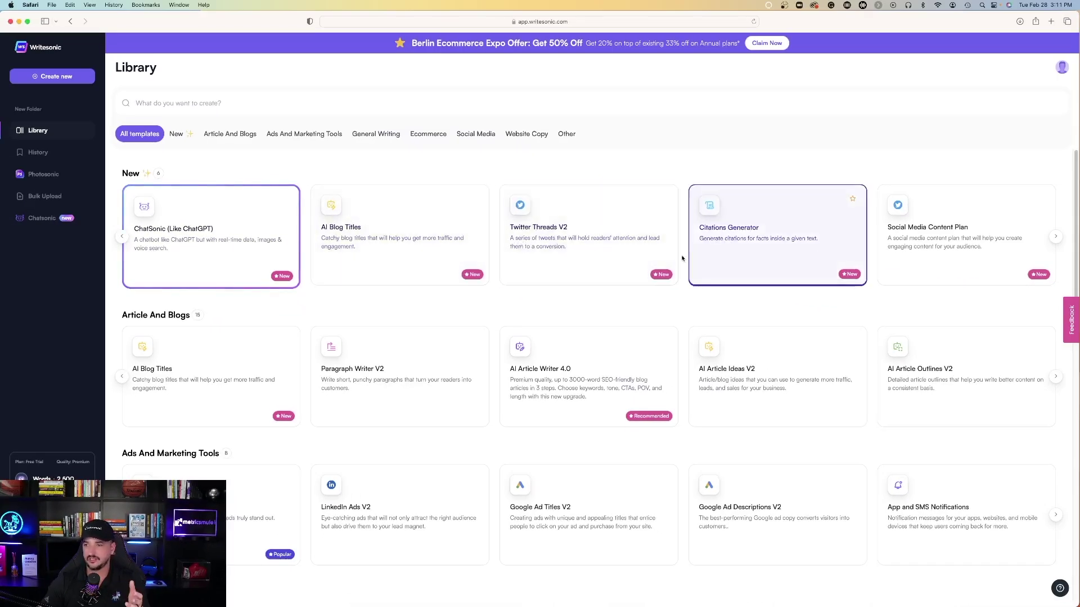
scroll(646, 259, down, 3)
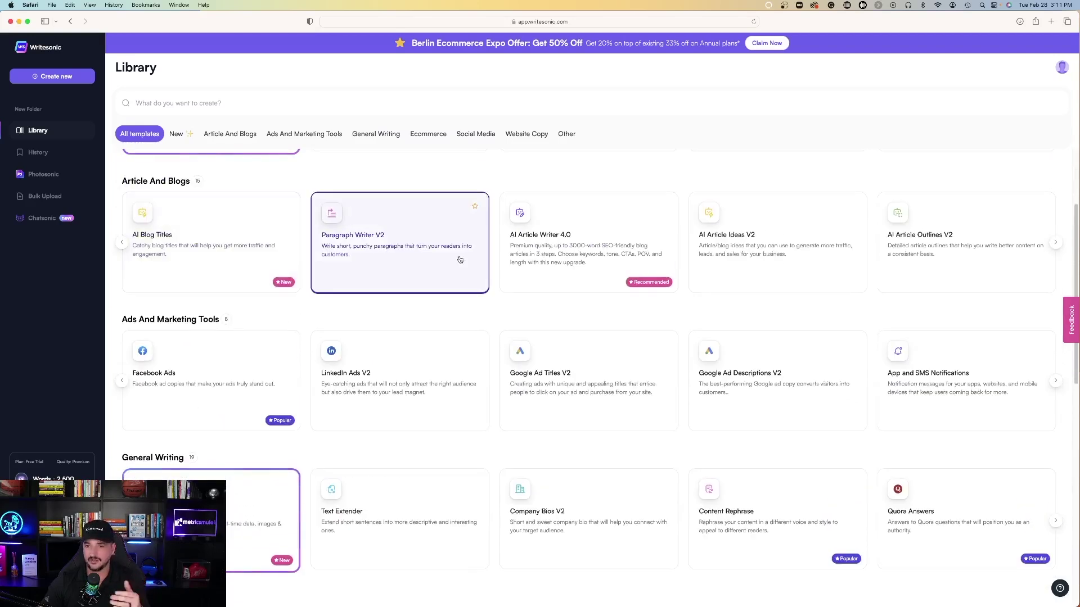
scroll(534, 270, down, 3)
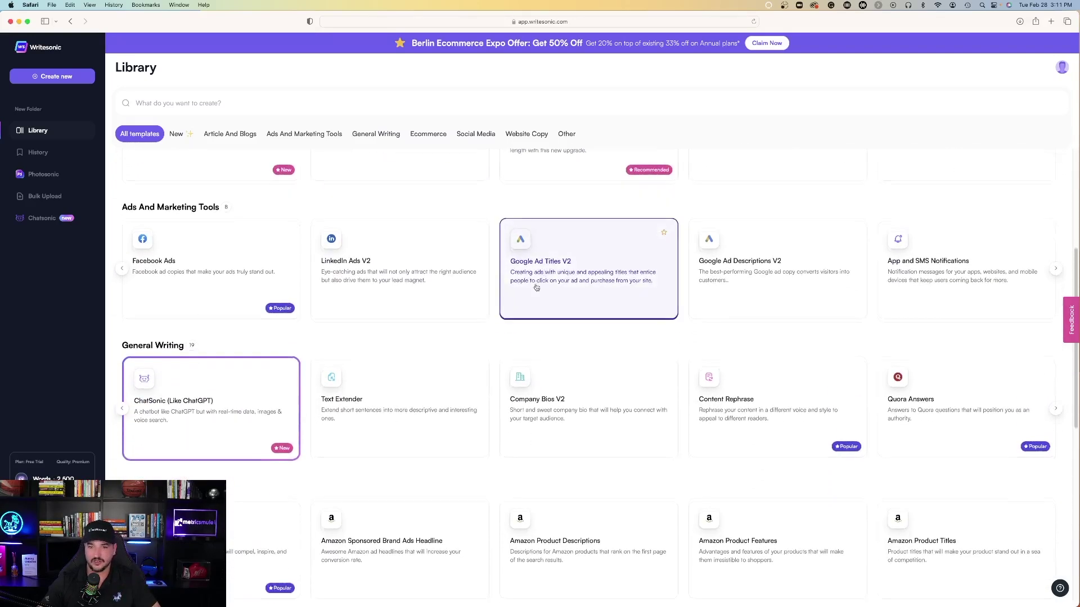
scroll(427, 225, down, 1)
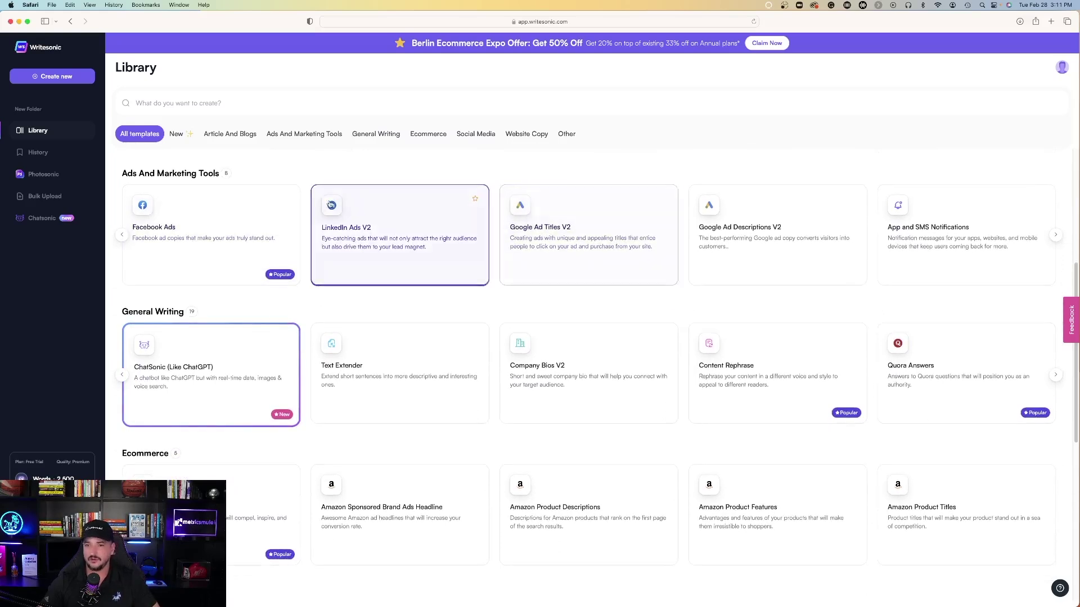
scroll(414, 239, down, 2)
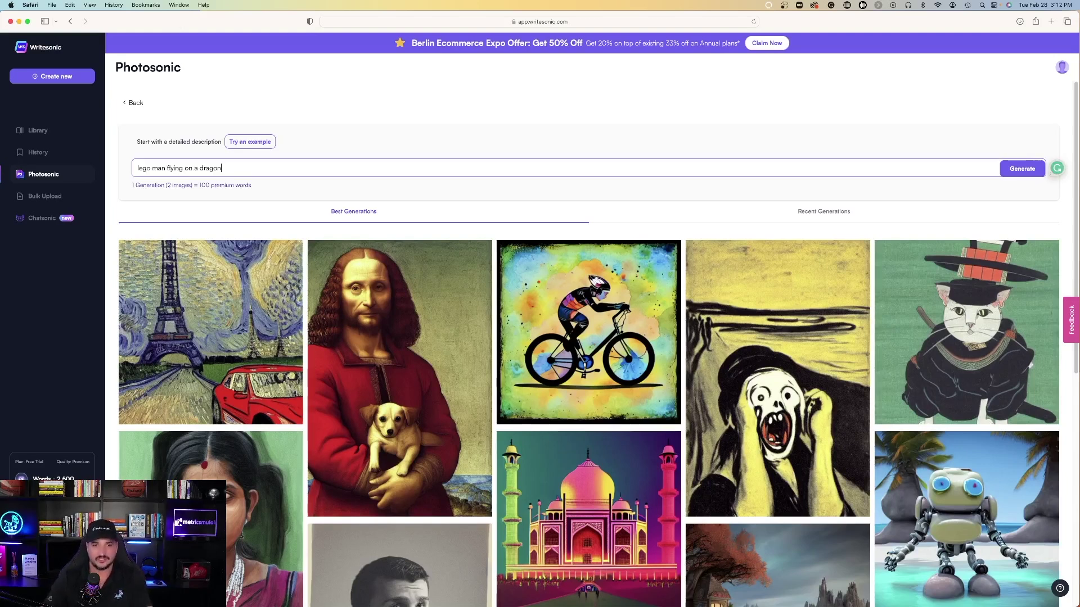
Step: Generate Photosonic images from the entered dragon prompt
click(1020, 175)
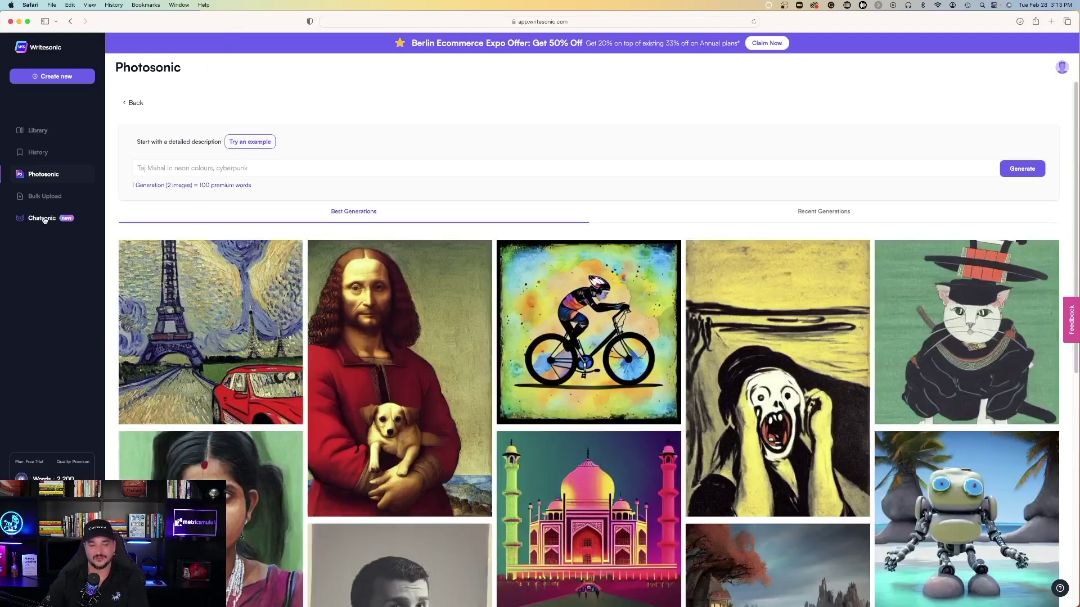
Step: In Chatsonic, run the SEO-Optimized Article prompt on fitness with the keyword health
click(50, 218)
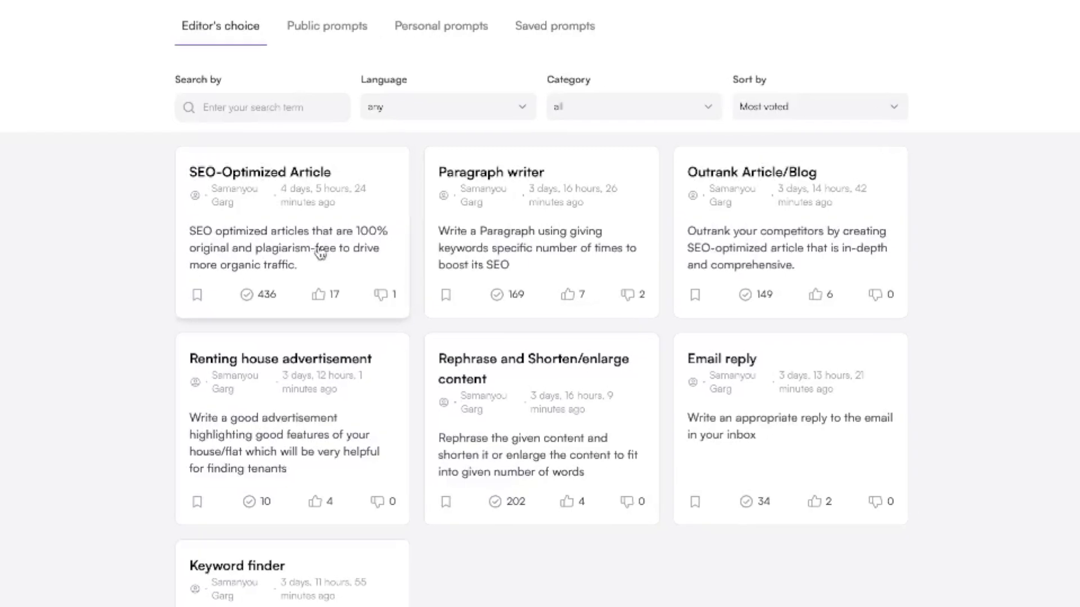
click(468, 193)
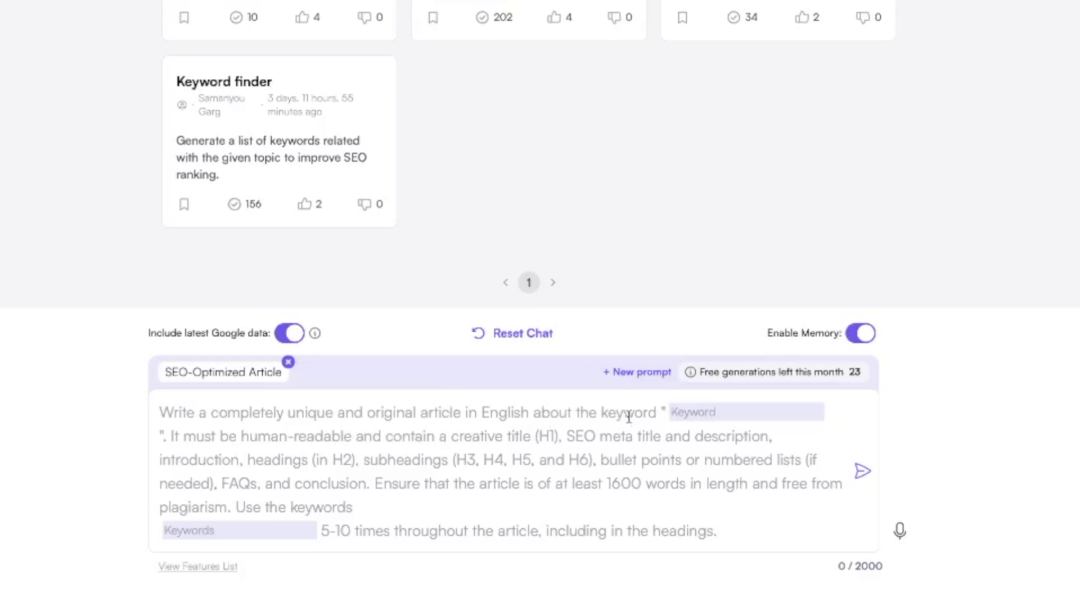
click(715, 411)
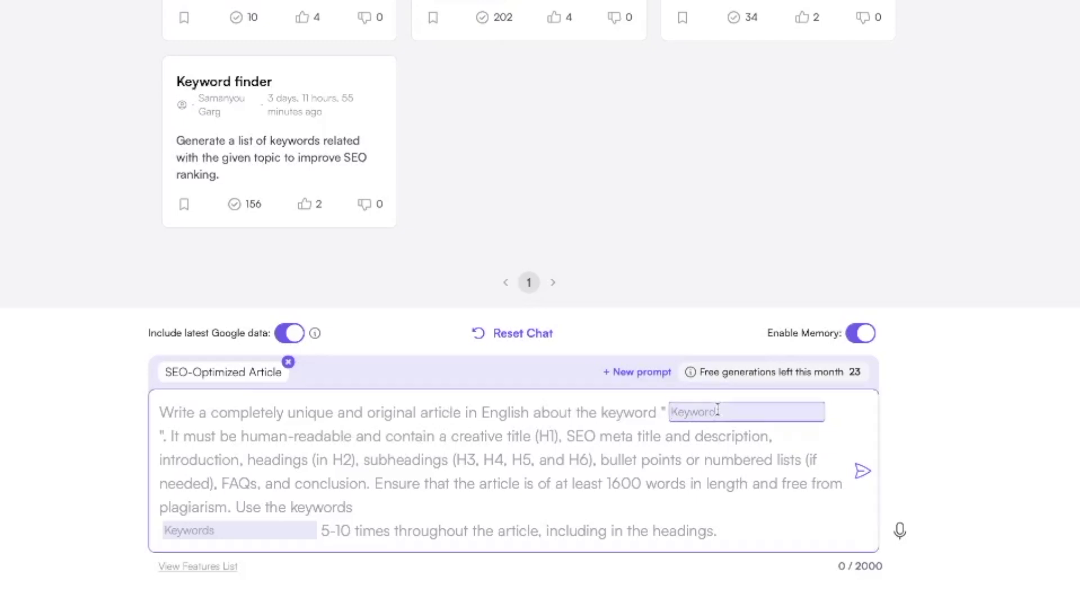
text(fitness)
click(218, 530)
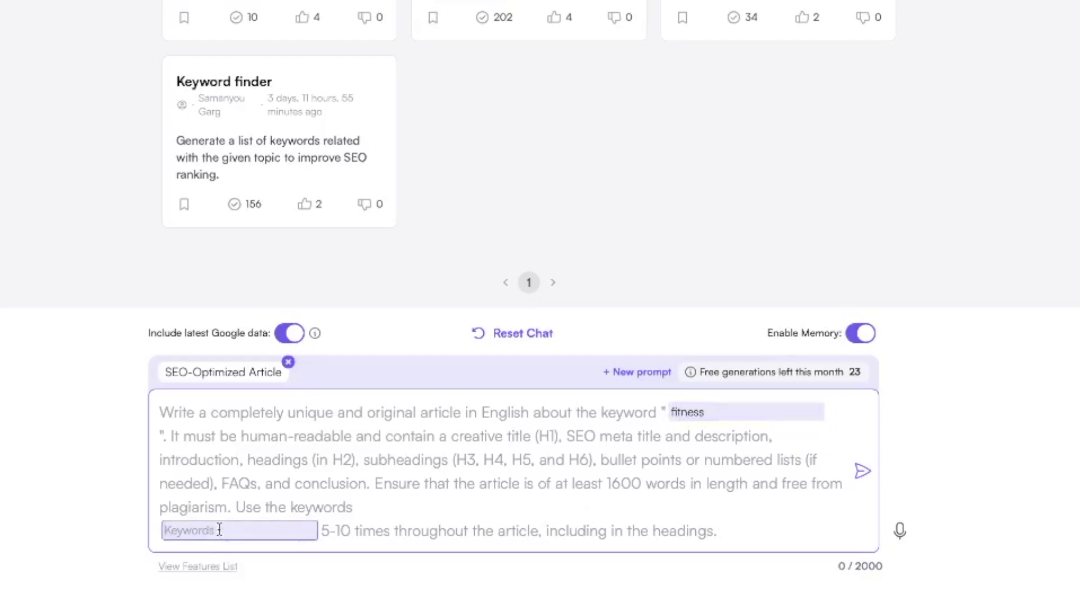
text(health)
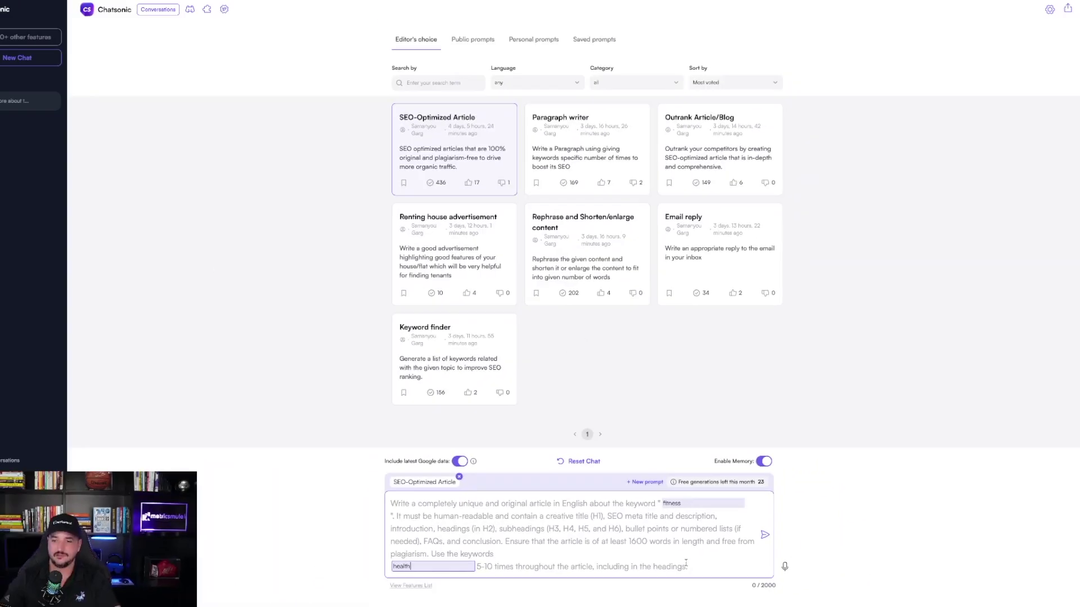
key(Return)
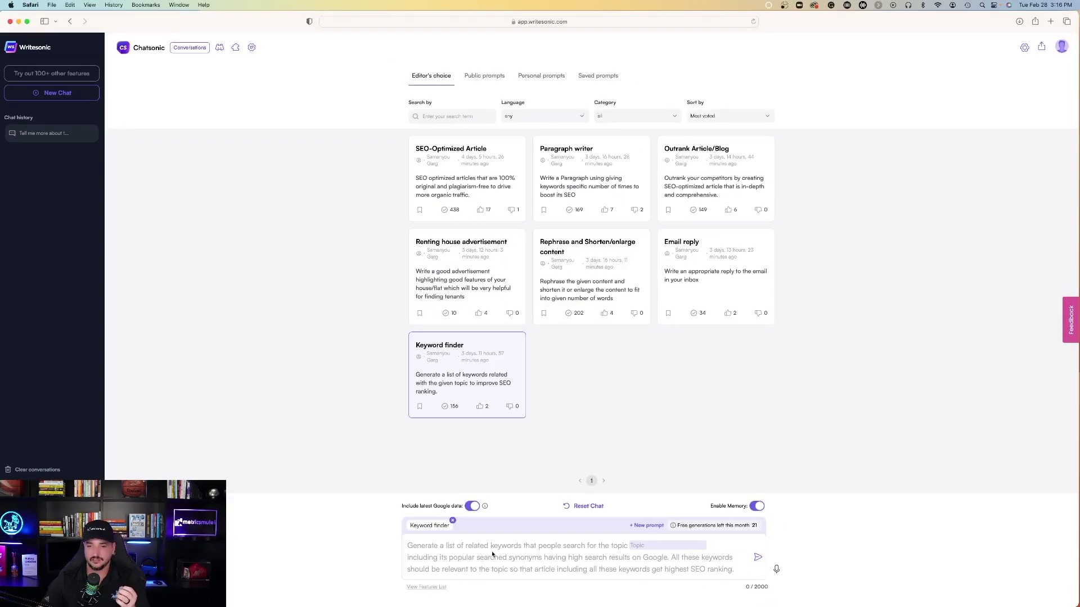
Step: Run the Keyword finder prompt for 'on page seo' and review the 25 returned keywords
click(652, 545)
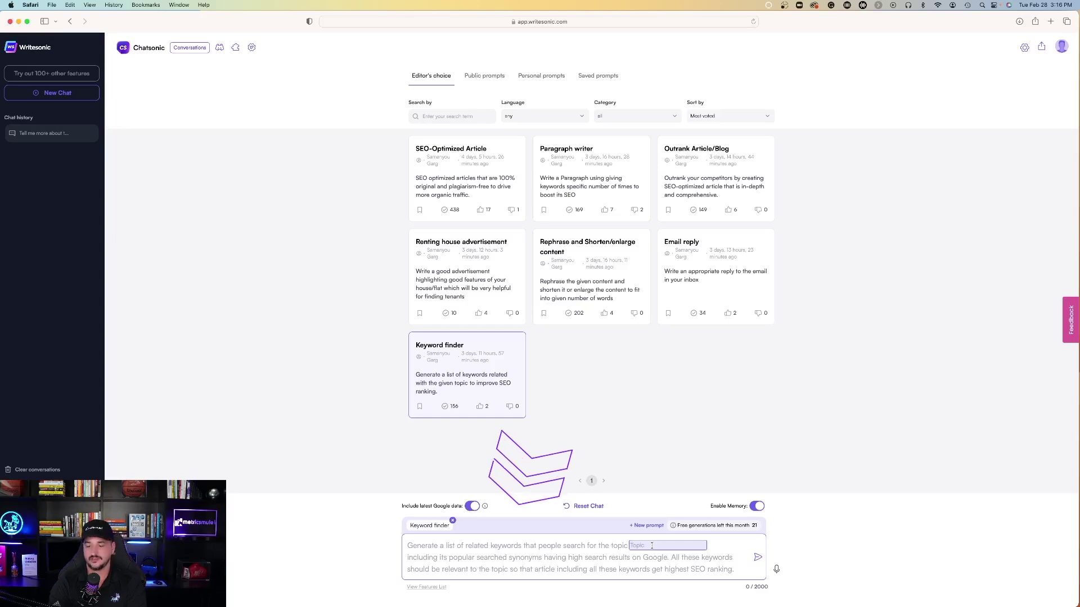
text(on page seo)
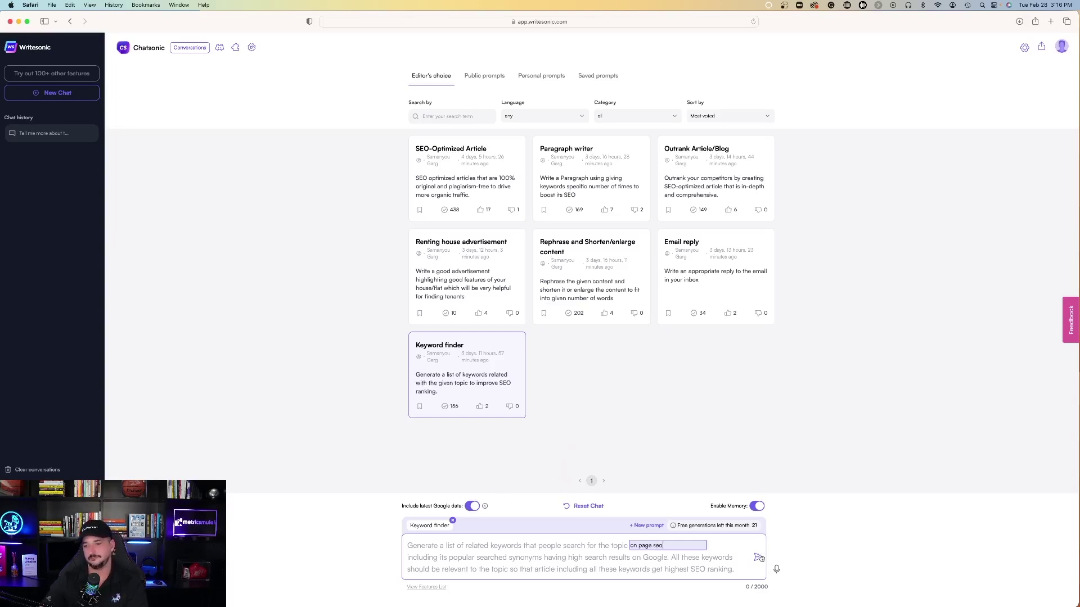
key(Return)
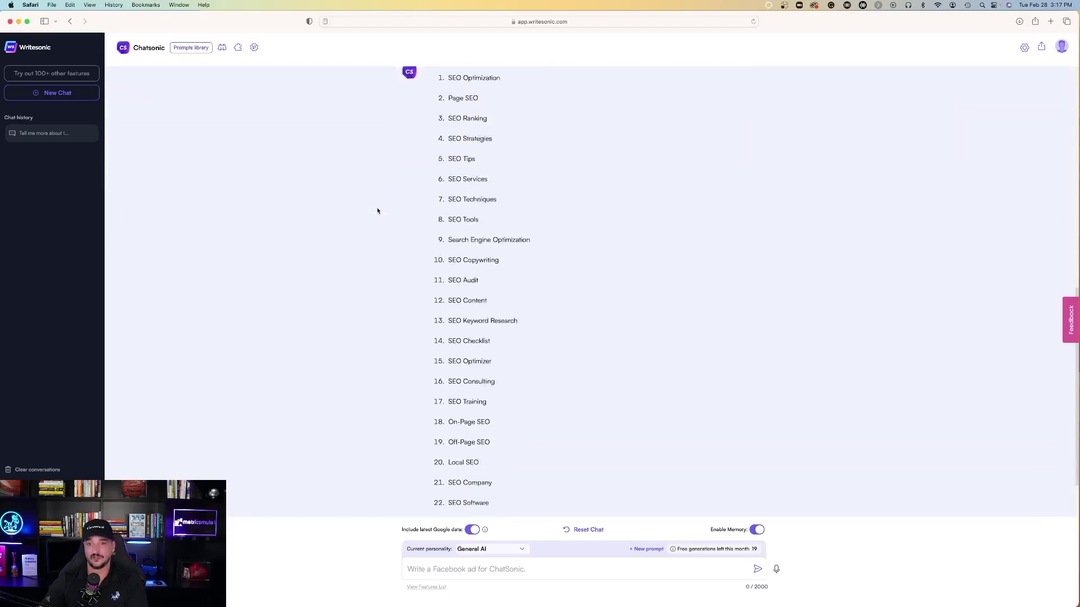
scroll(377, 211, up, 3)
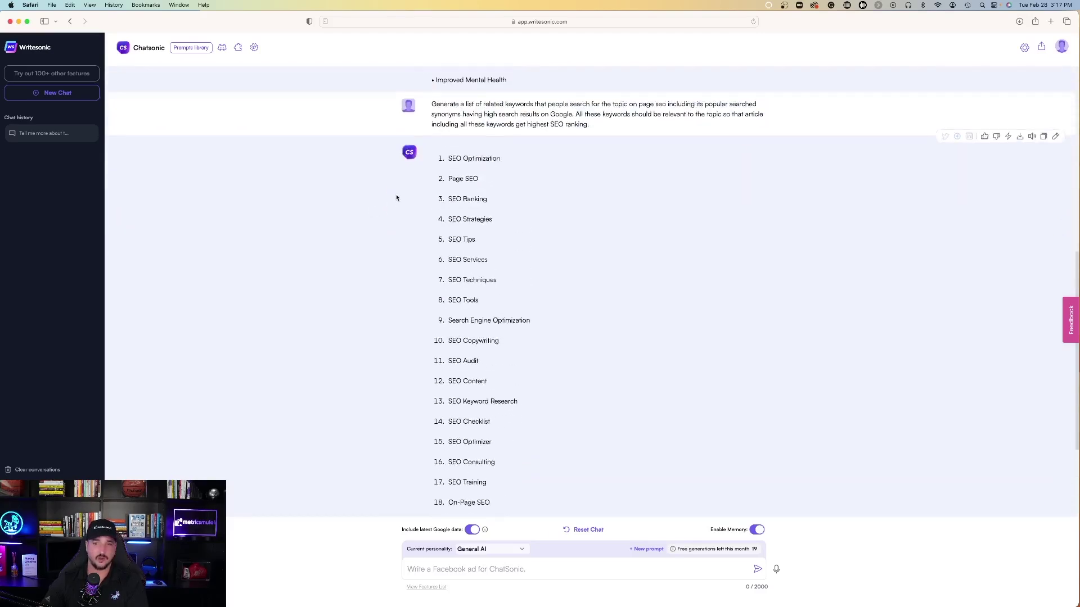
scroll(397, 201, down, 1)
scroll(345, 241, down, 3)
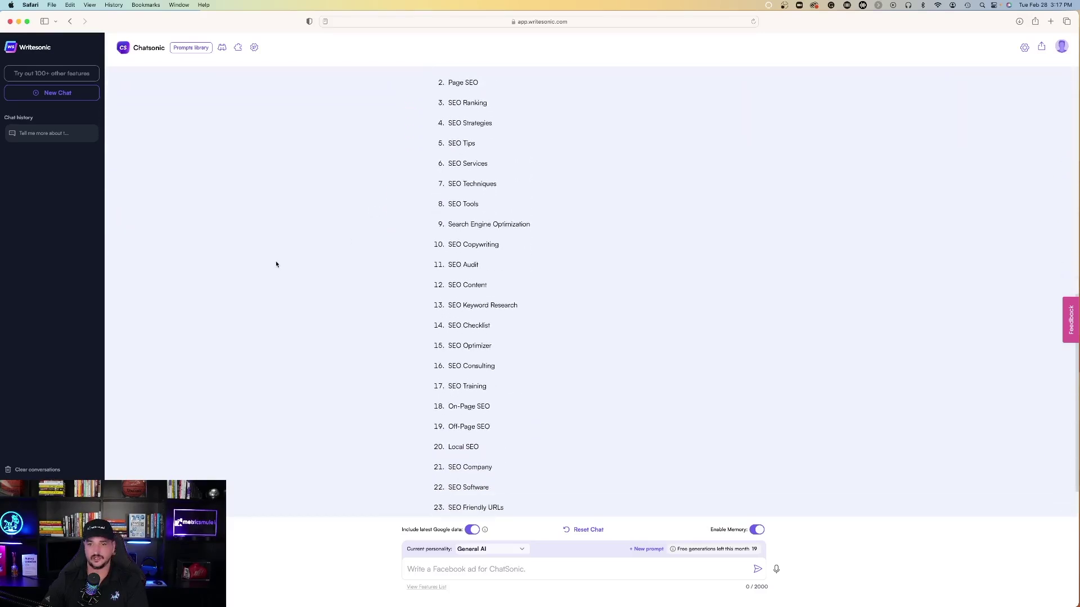
scroll(439, 304, down, 2)
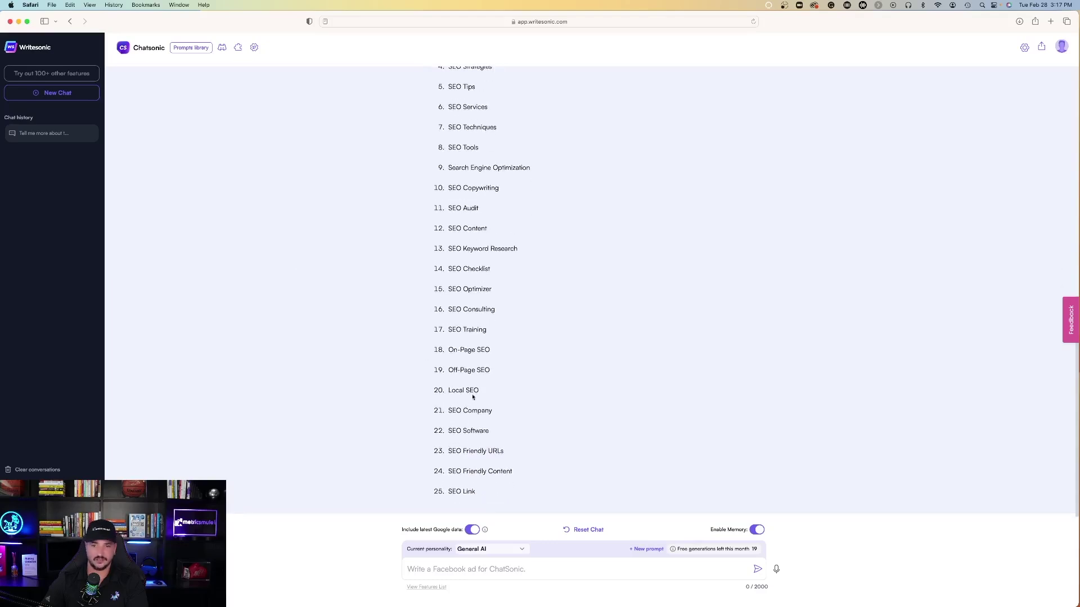
Step: Browse the prompt library's Personal, Saved and Public tabs, then load Key Success Factors of your Competitors
scroll(457, 393, up, 15)
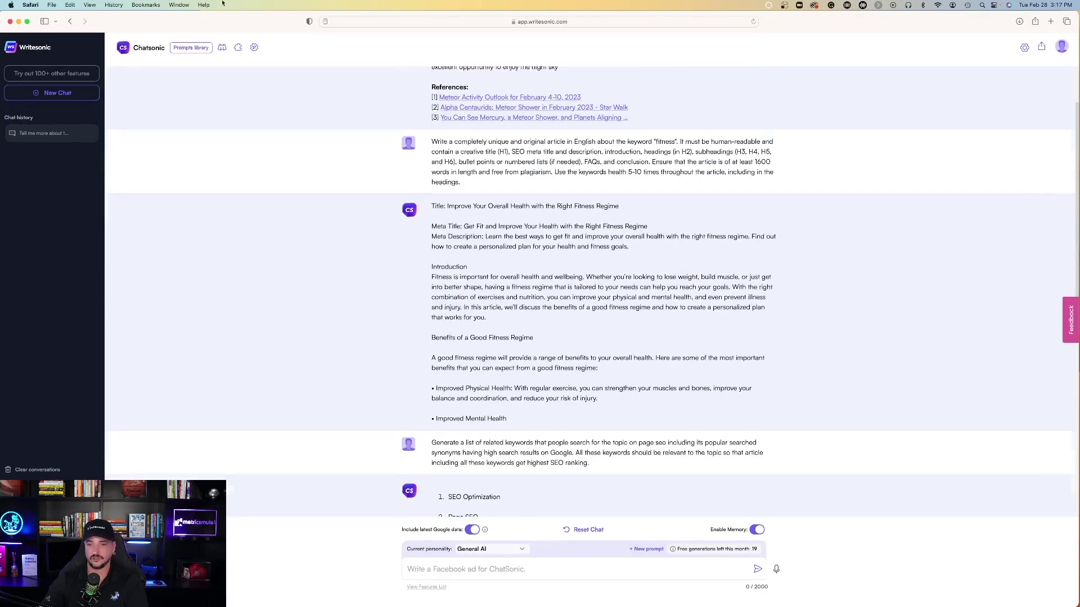
click(191, 48)
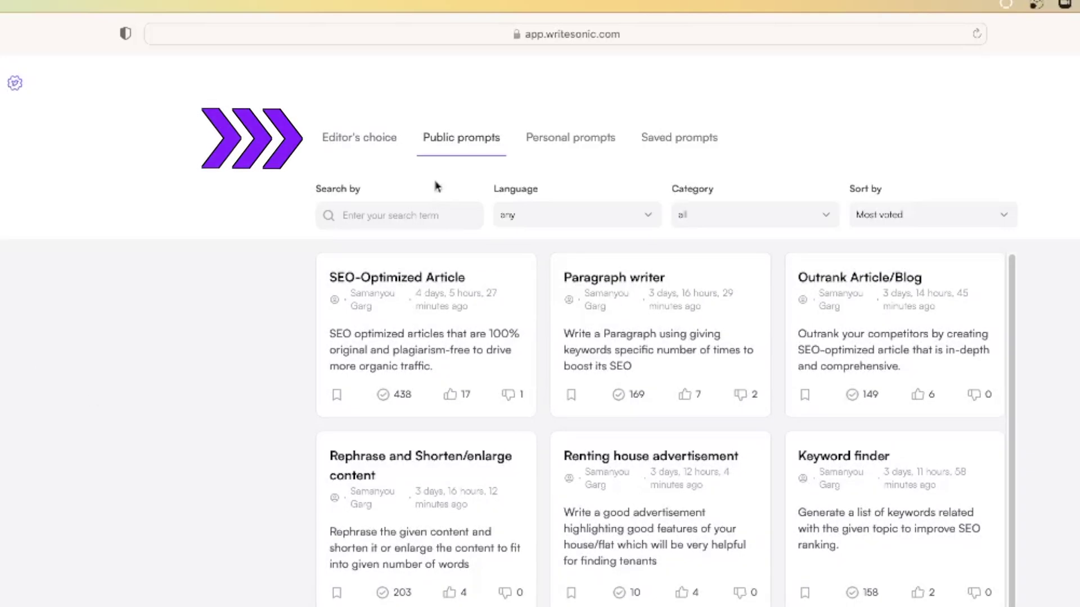
click(554, 139)
click(680, 142)
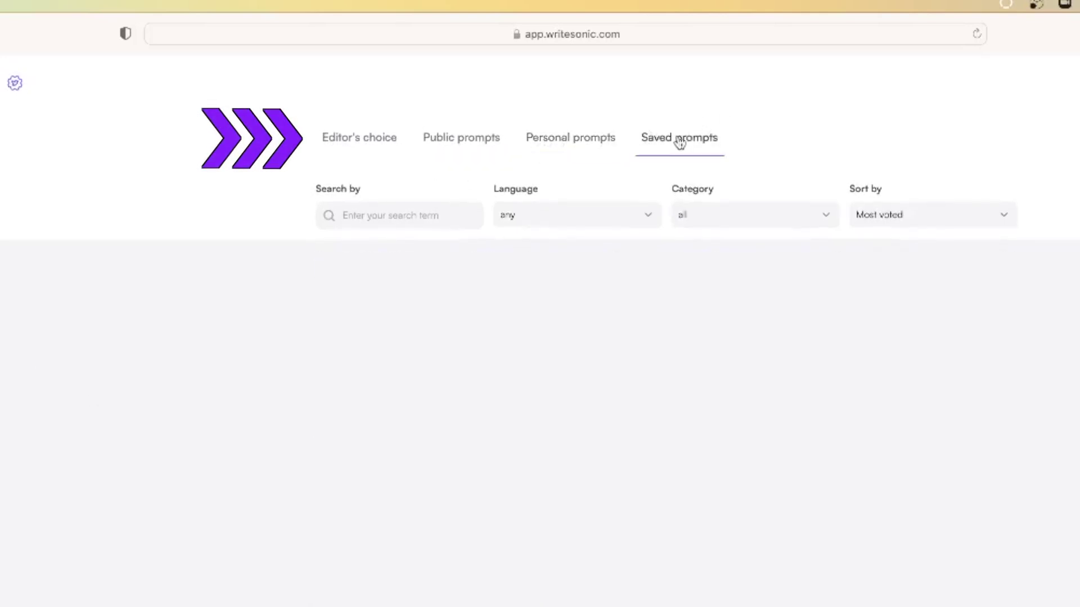
click(442, 144)
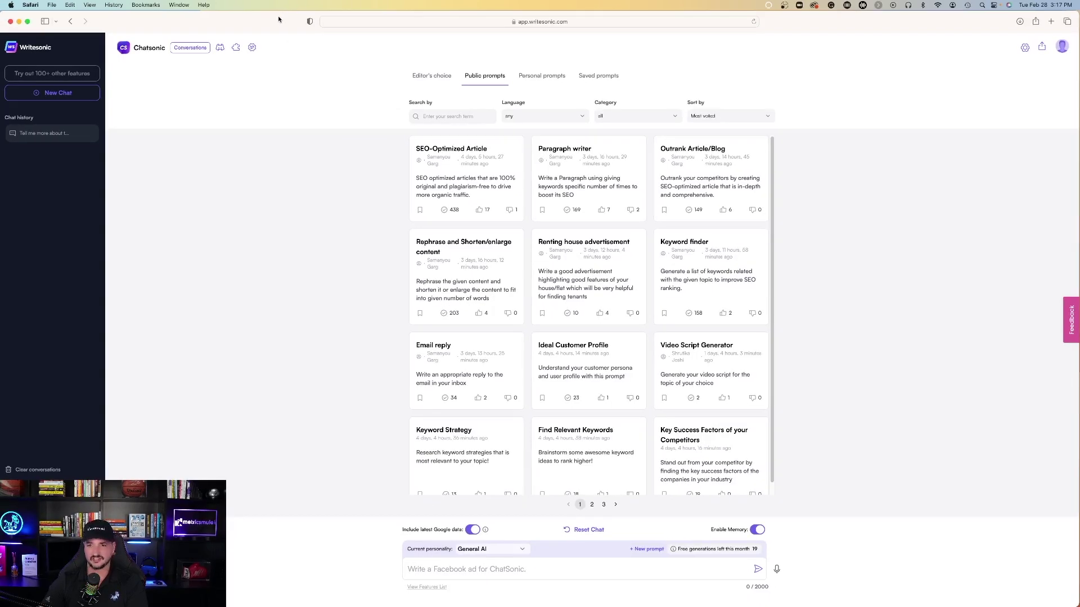
click(711, 445)
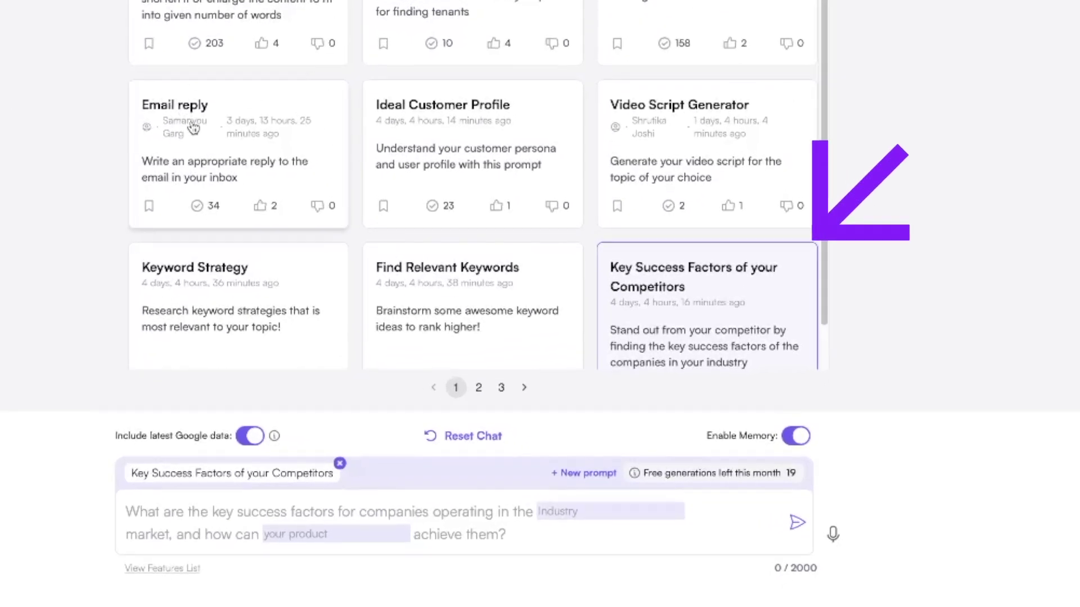
Step: Read through Chatsonic's five SEO-market success factors, from Expertise to Adaptability
scroll(734, 187, down, 2)
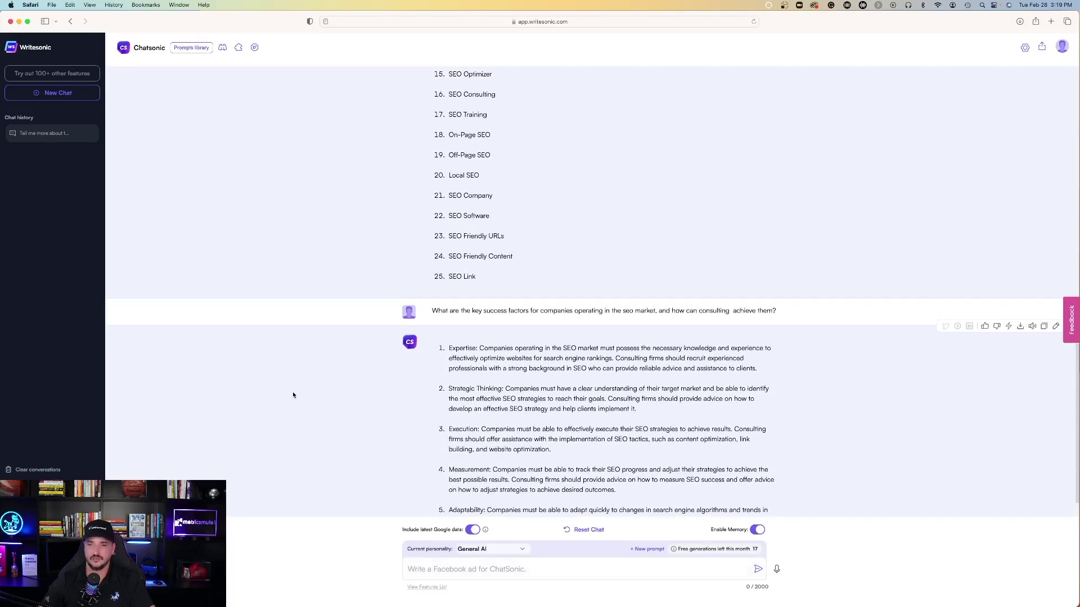
scroll(293, 396, down, 2)
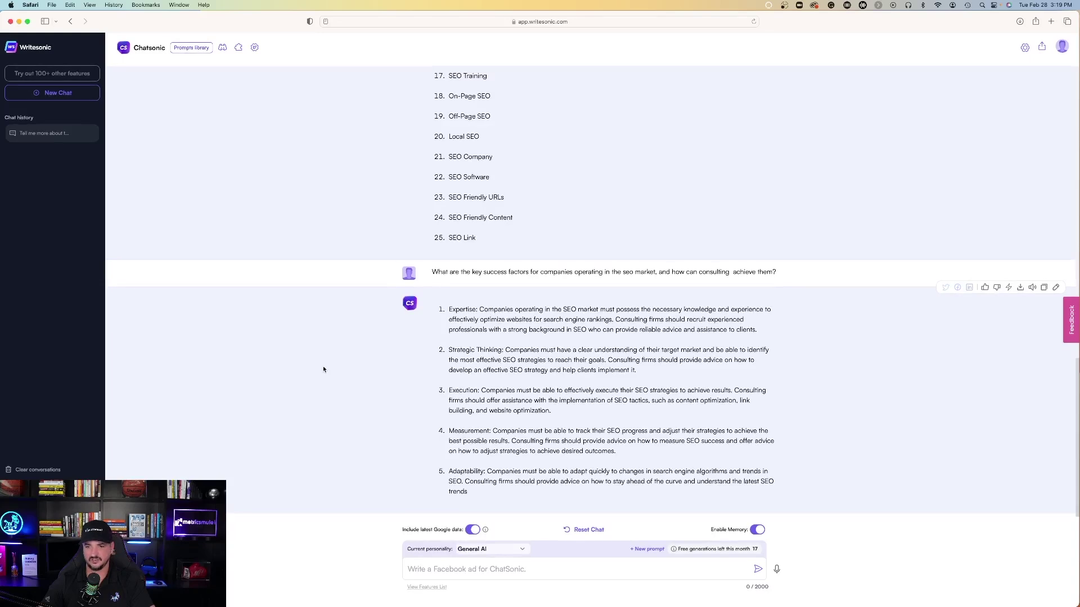
scroll(321, 374, up, 20)
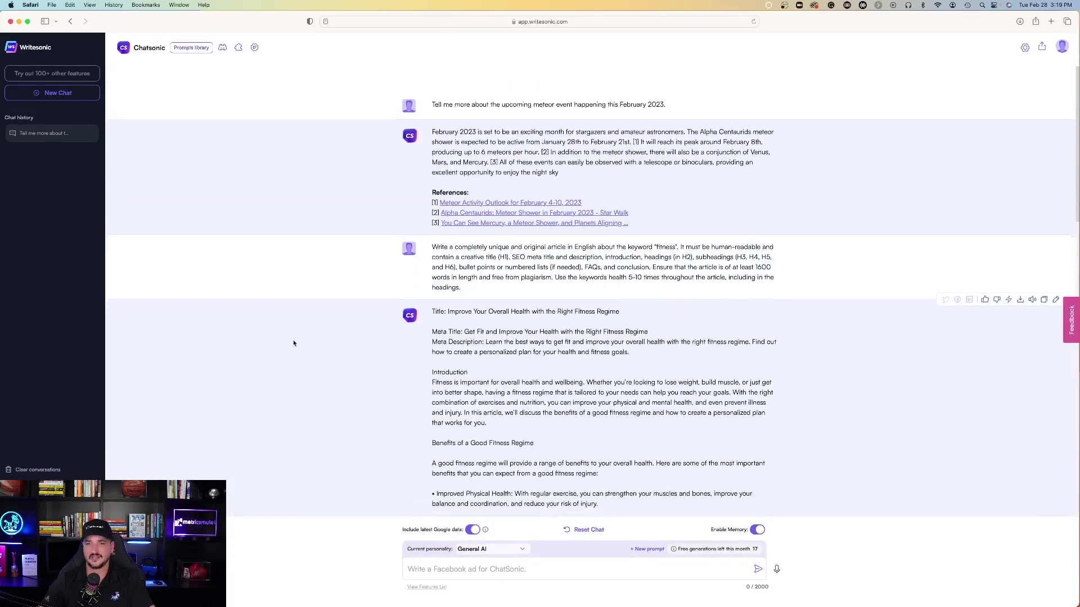
Step: Load the On-page SEO Audit prompt from the public library and start filling its Website URL
click(189, 50)
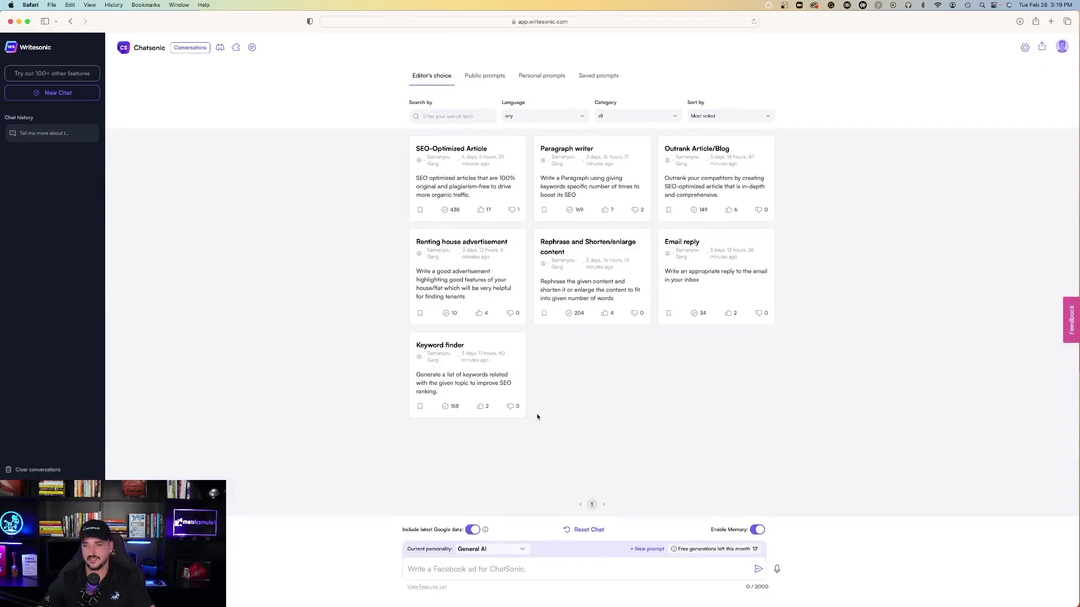
click(592, 506)
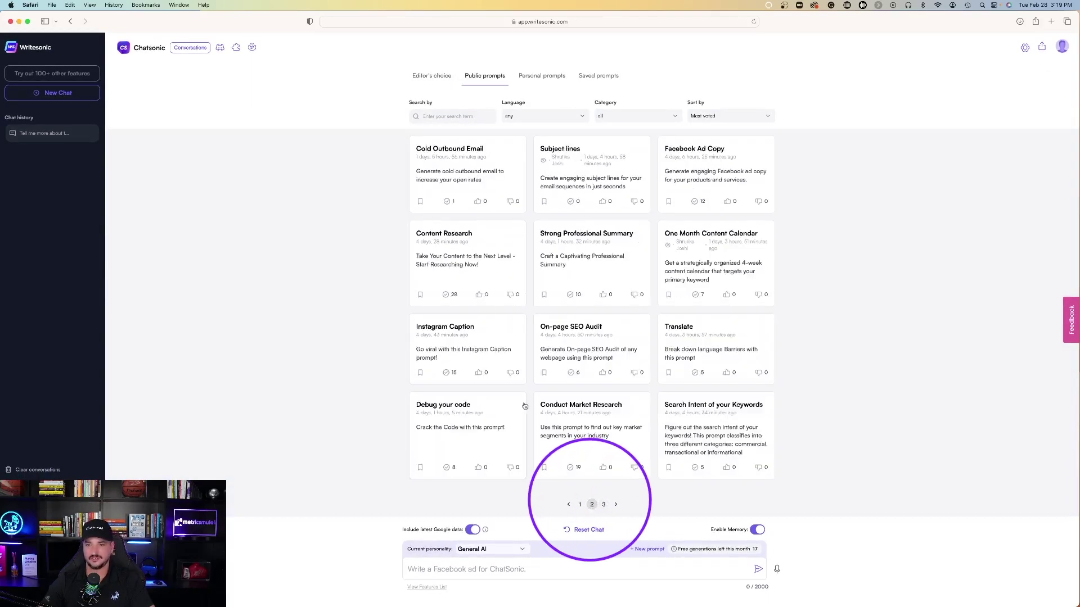
click(583, 336)
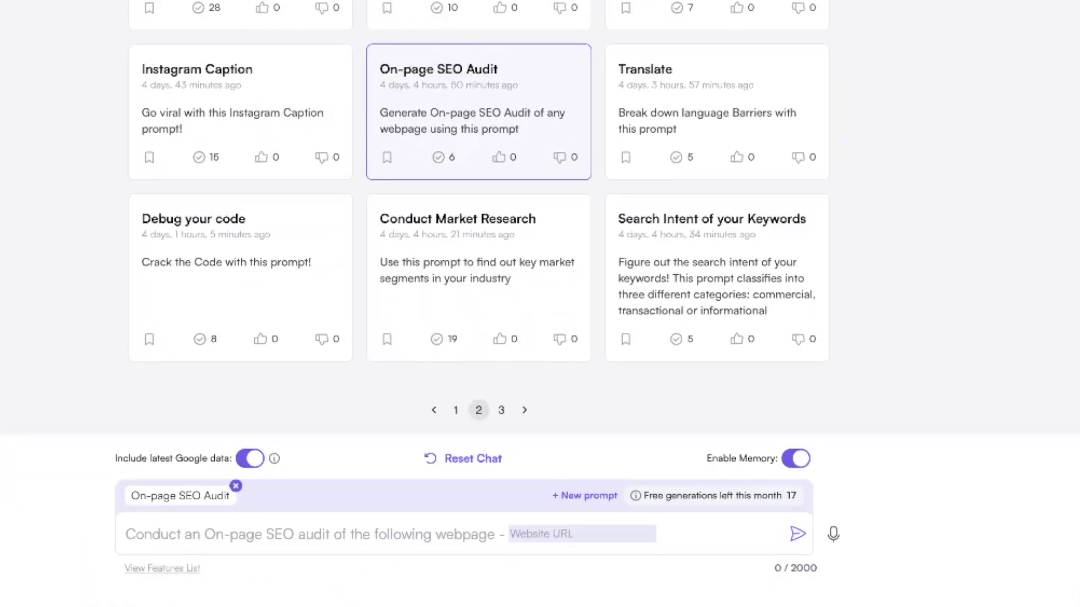
click(576, 538)
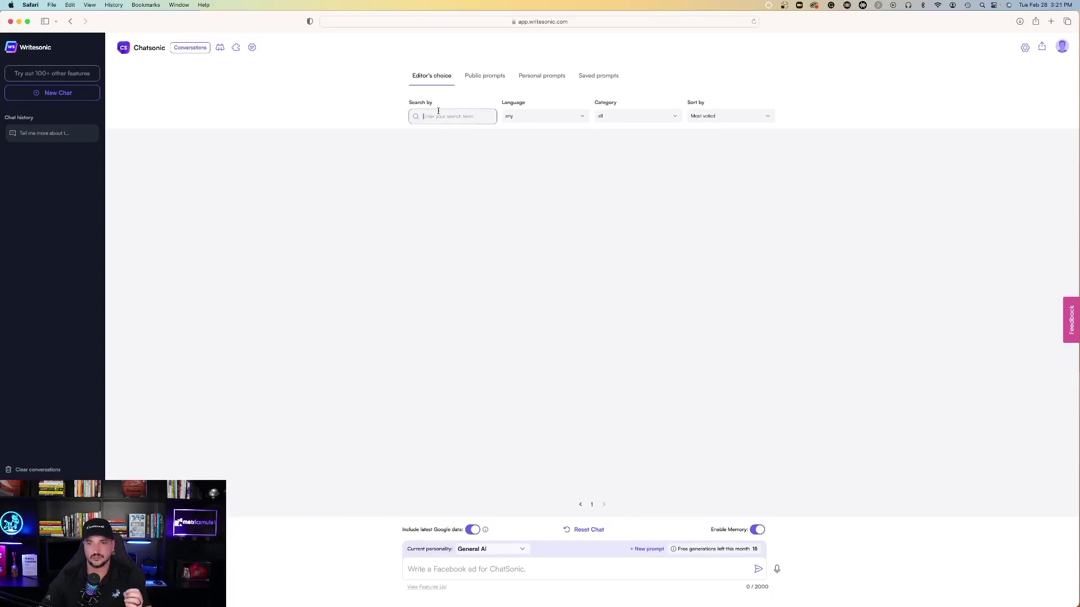
Step: Filter the prompt library to English prompts, sorted by most votes with all categories, then browse chat personalities
click(534, 114)
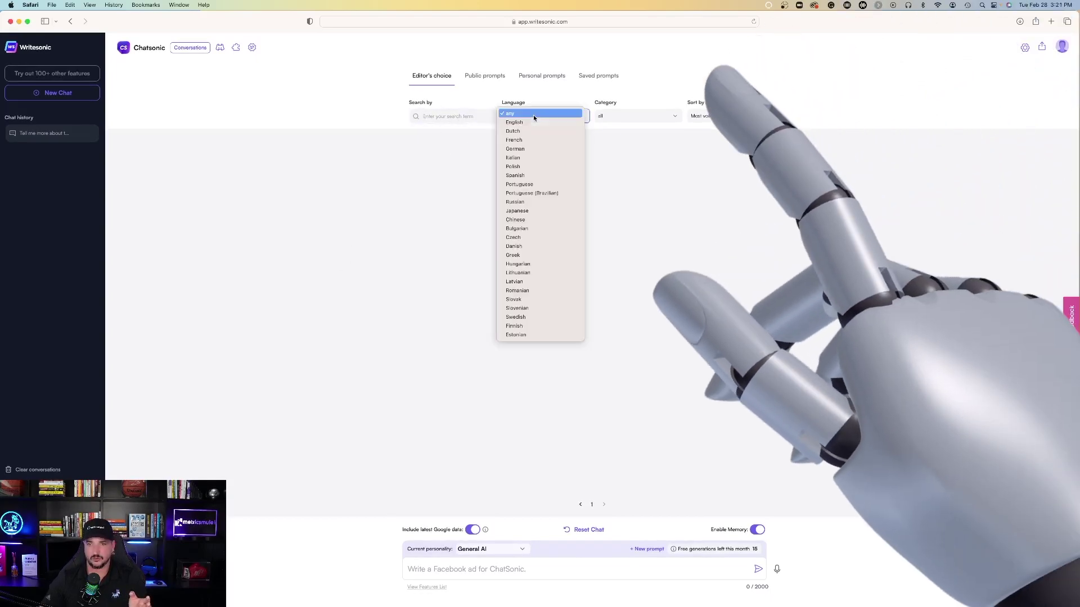
click(617, 126)
click(624, 117)
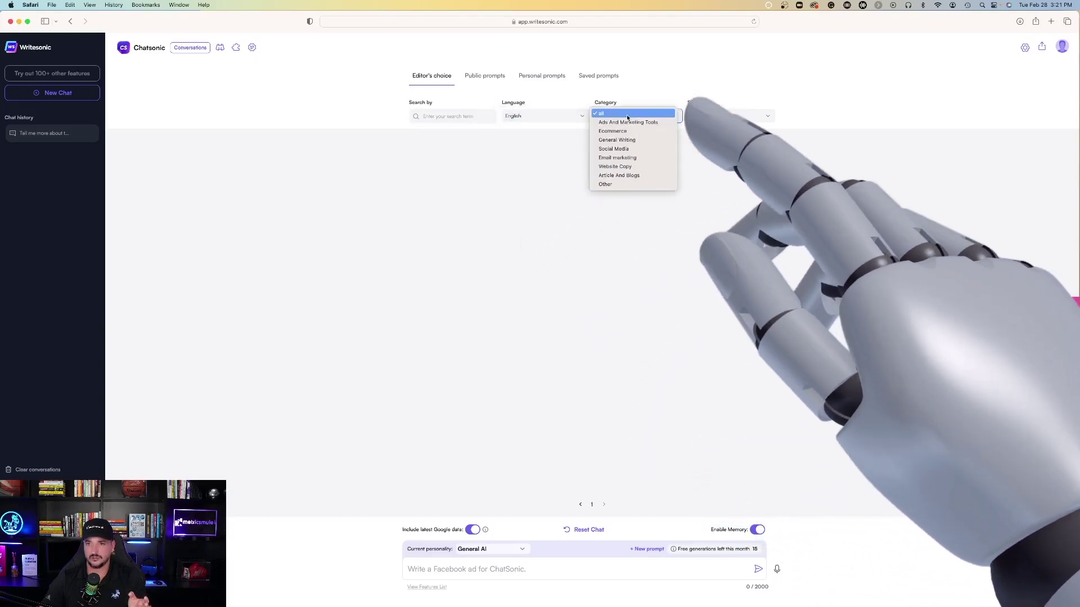
click(713, 115)
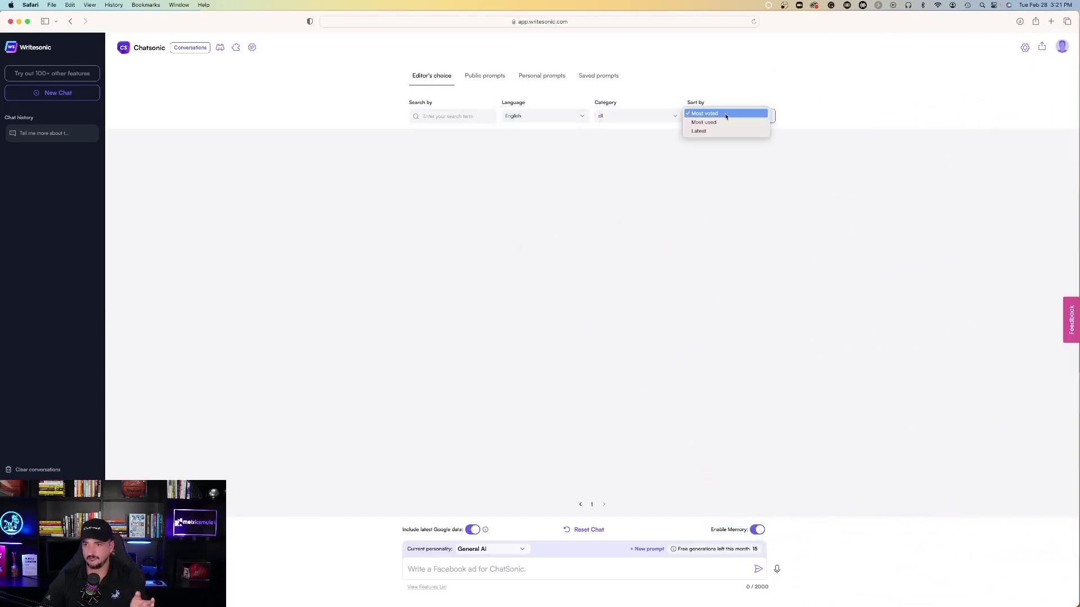
click(726, 114)
click(635, 116)
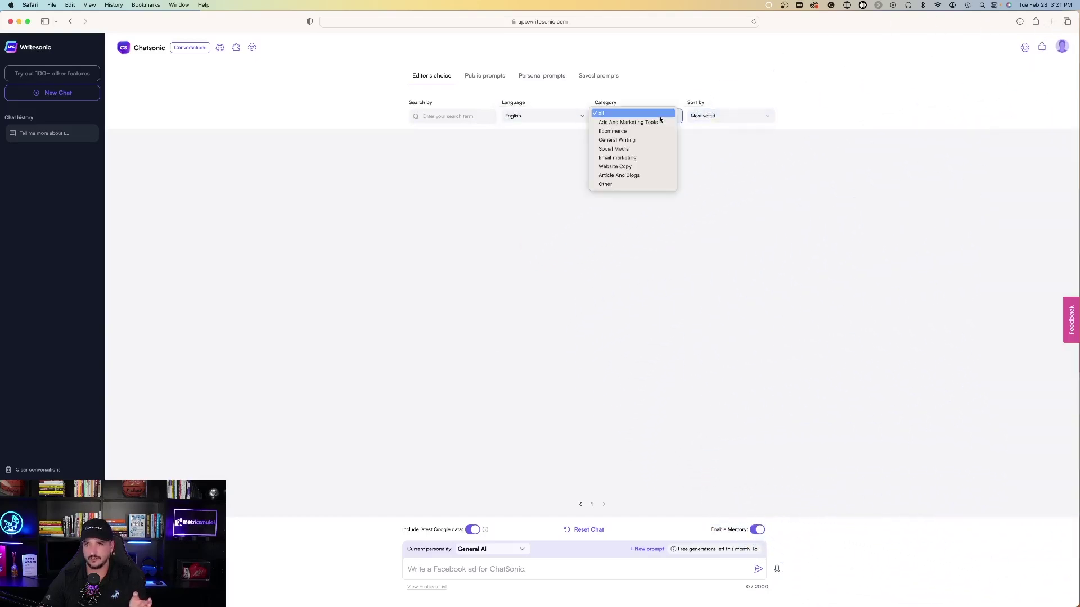
click(390, 218)
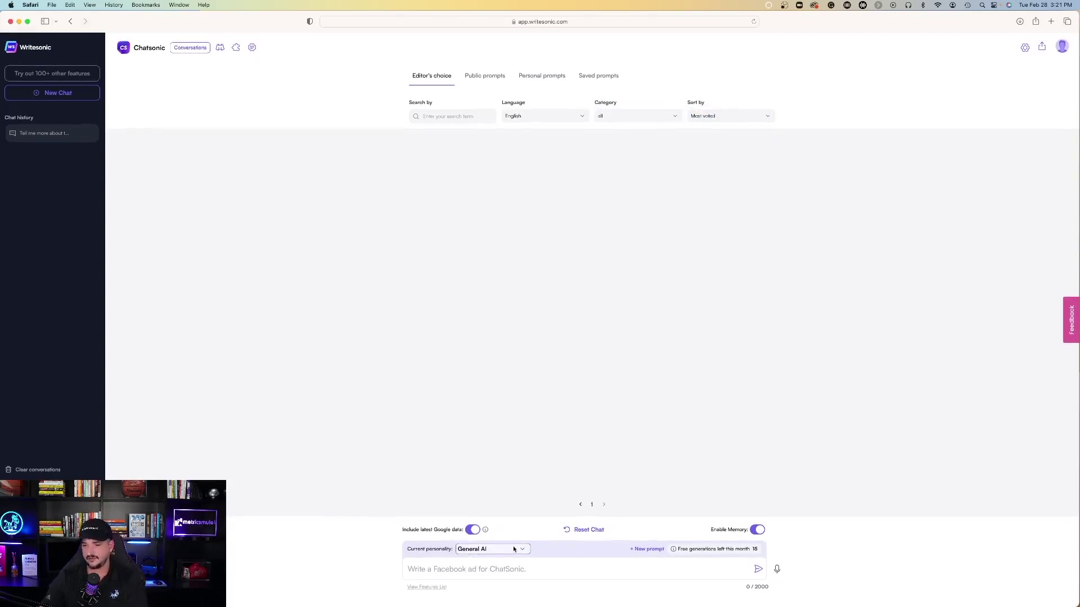
click(493, 551)
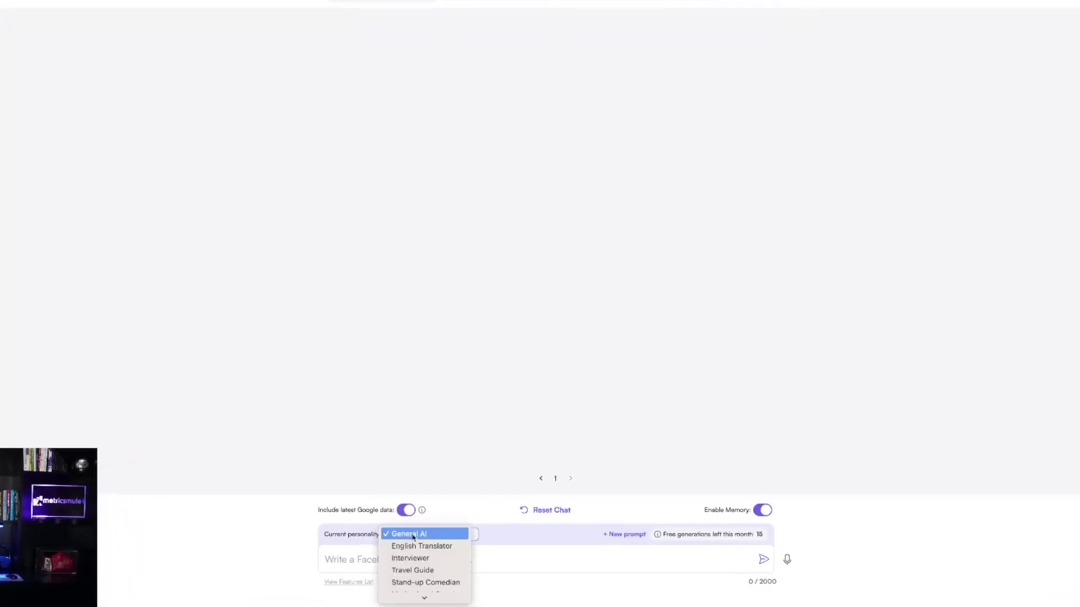
scroll(411, 537, down, 3)
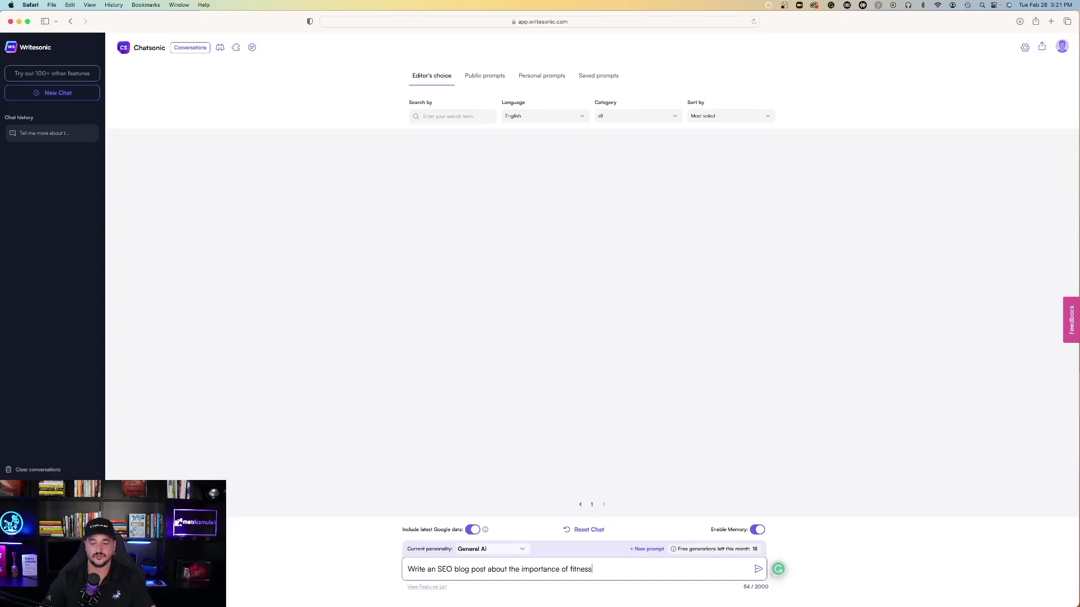
Step: Submit the request for an SEO blog post about the importance of fitness
click(759, 569)
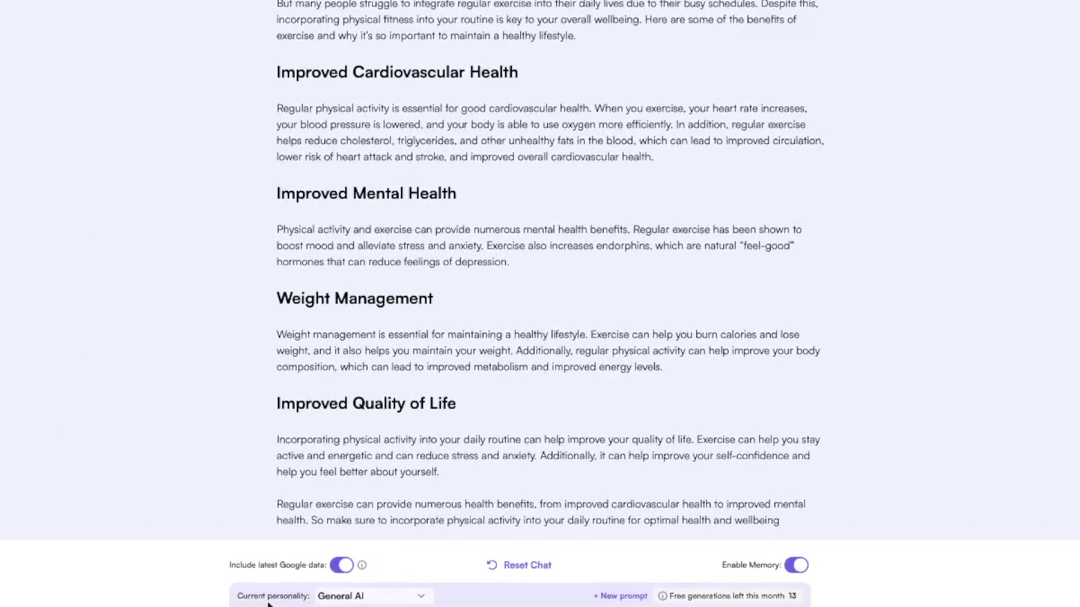
Step: Switch the chat personality to Stand-up Comedian
click(371, 597)
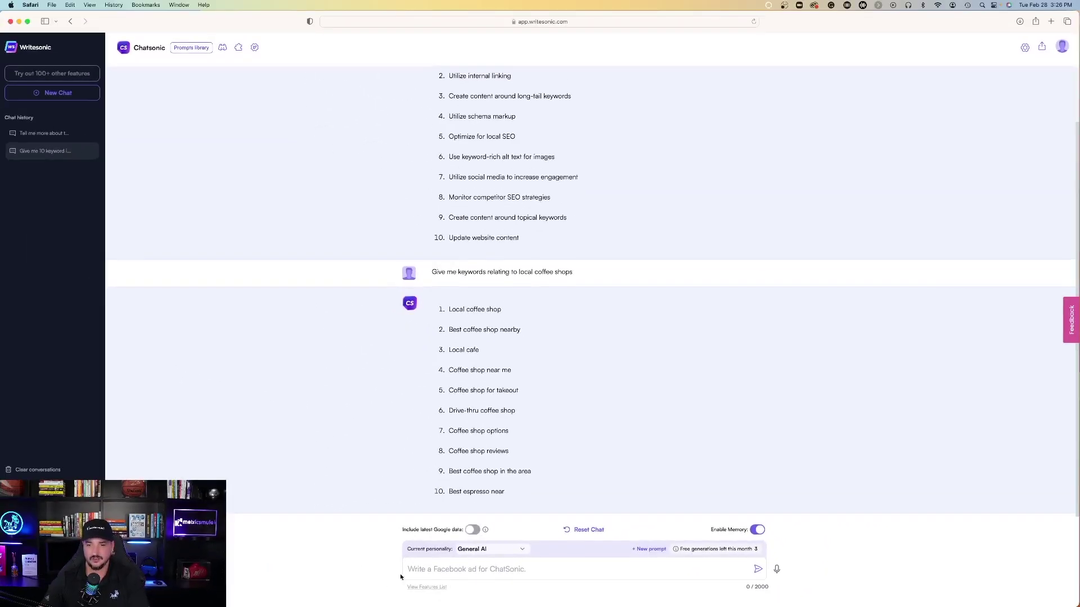
Step: Paste and submit the request 'Write a blog post about coffee shop options' in the chat
click(447, 571)
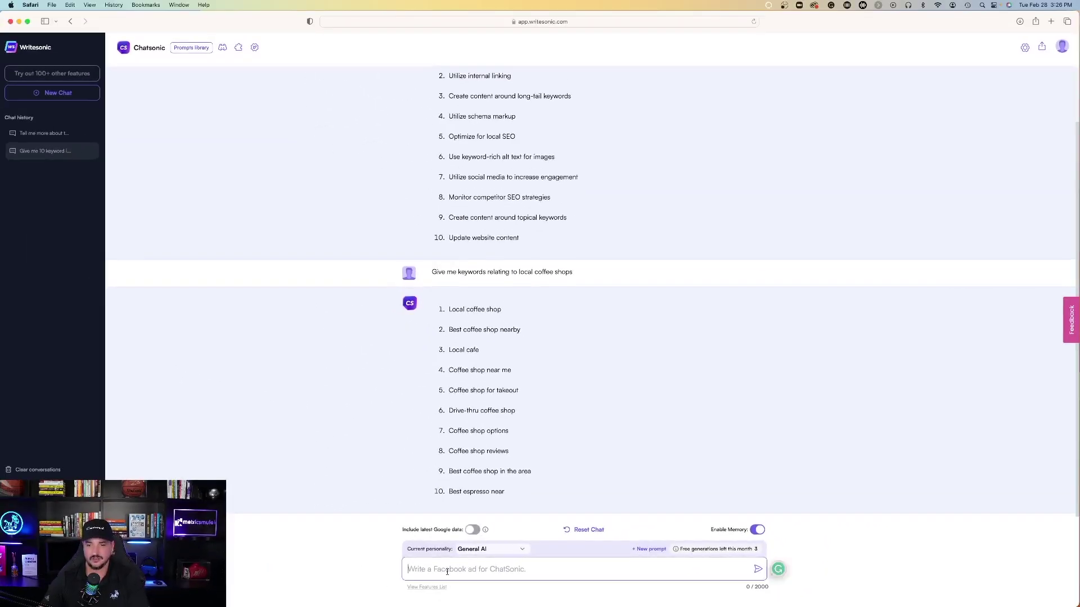
text(Write a blog post about coffee shop options)
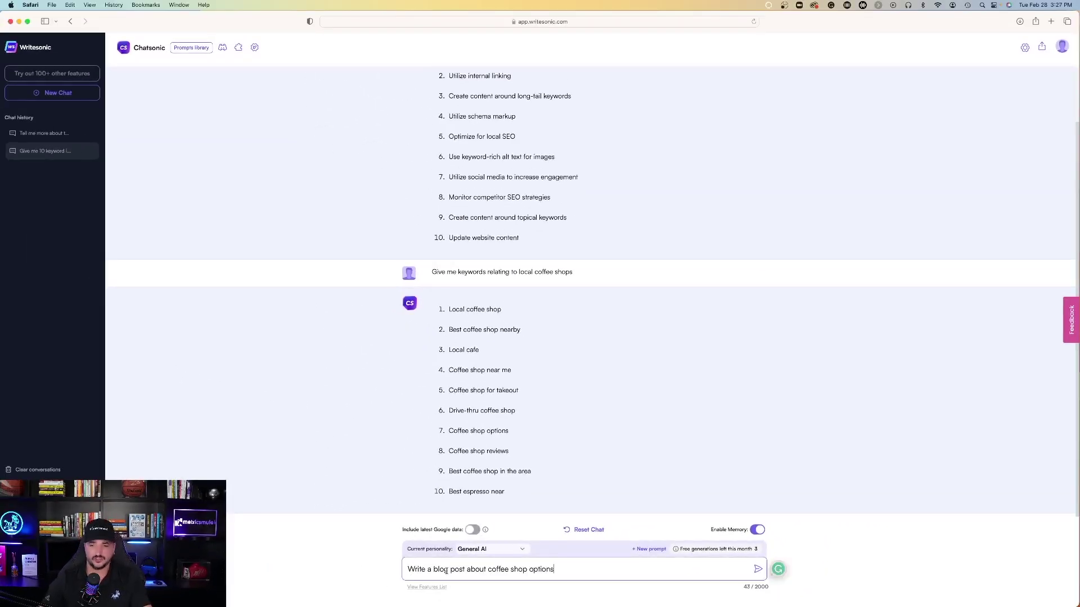
key(Return)
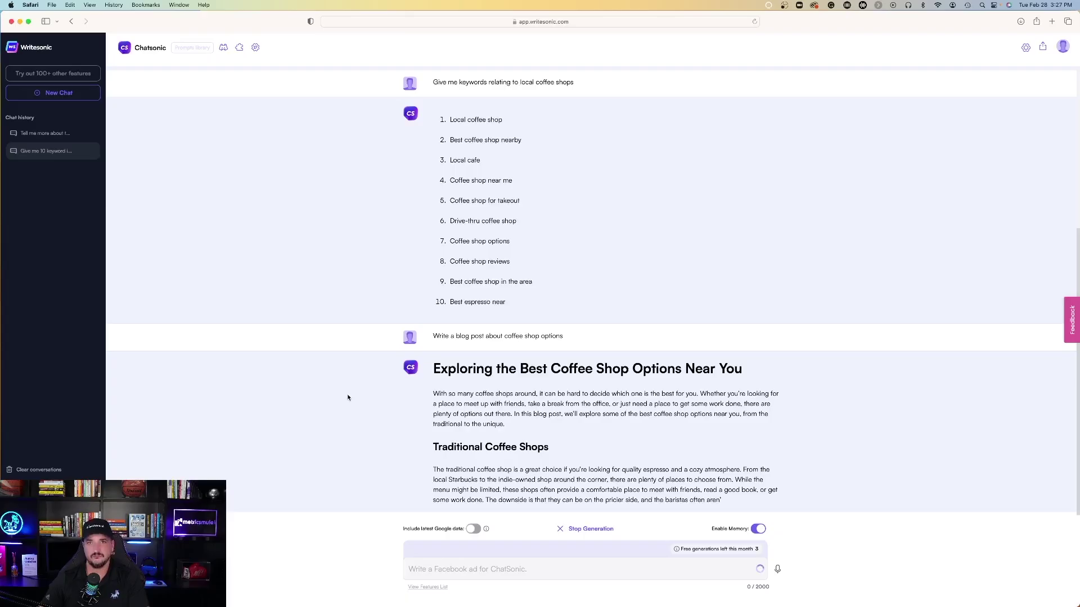